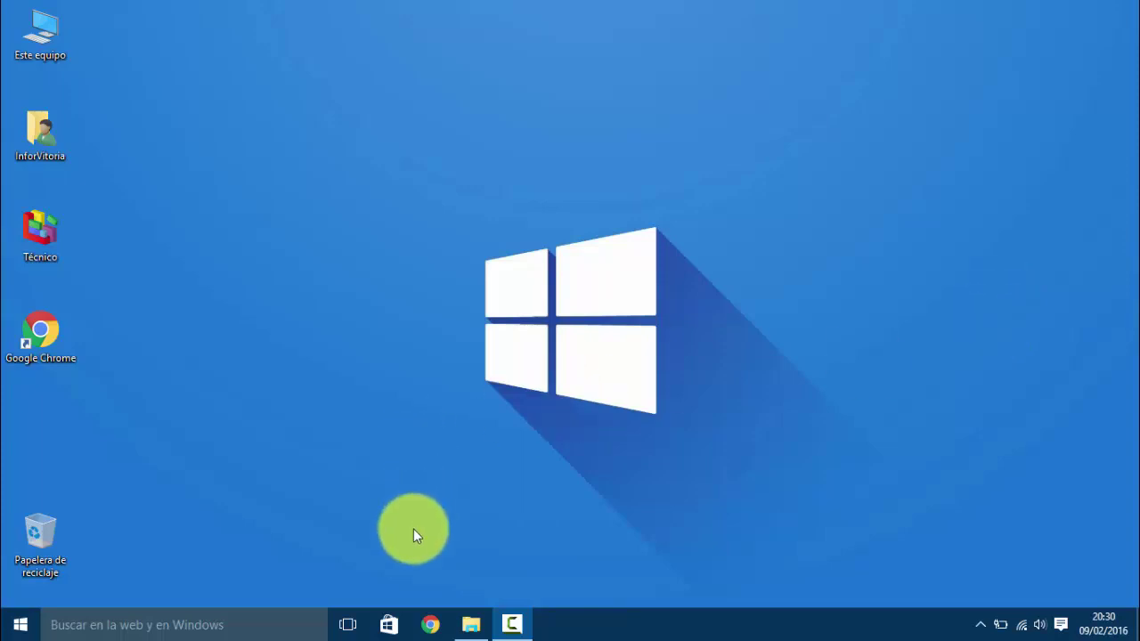
Step: Search the Windows Store for "xbox", view the Microsoft Xbox app's page, and close the store
click(389, 624)
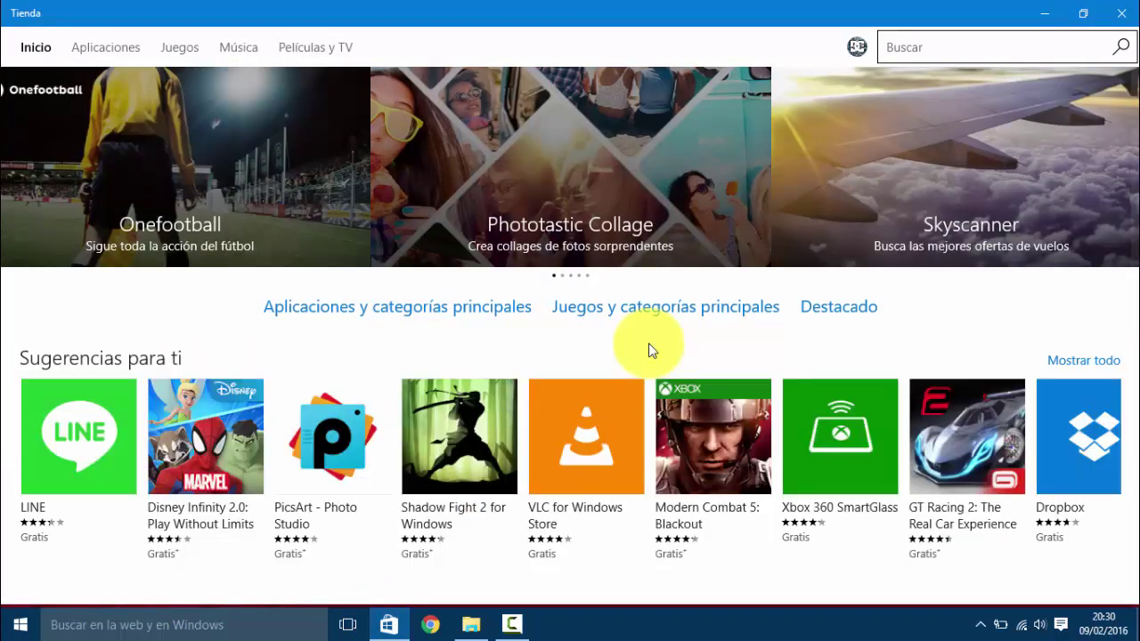
click(961, 43)
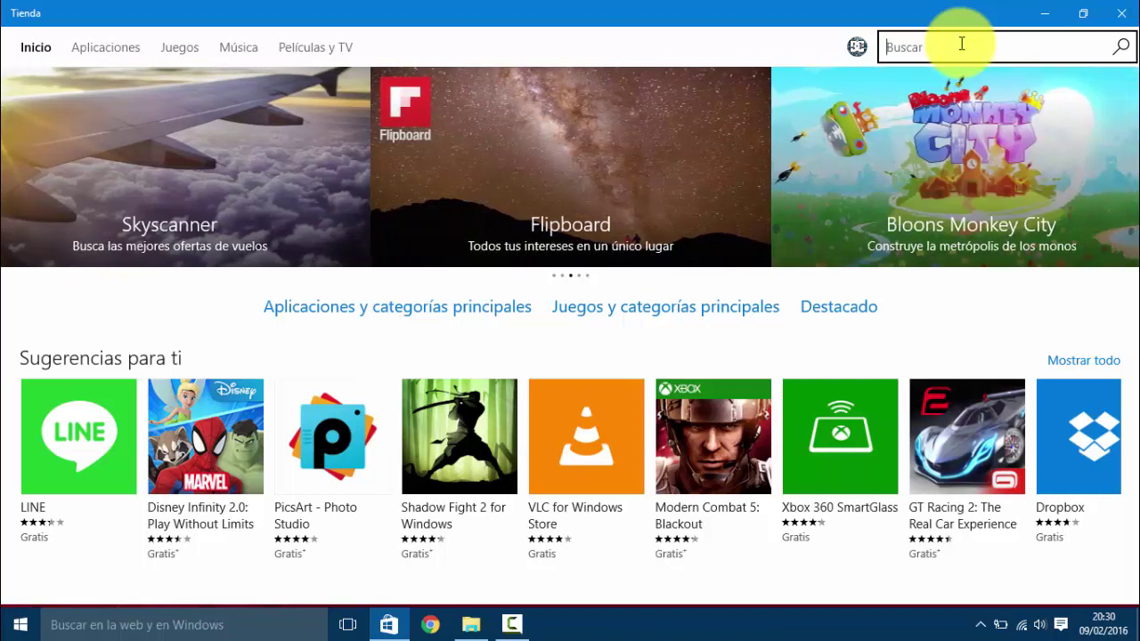
text(xbox)
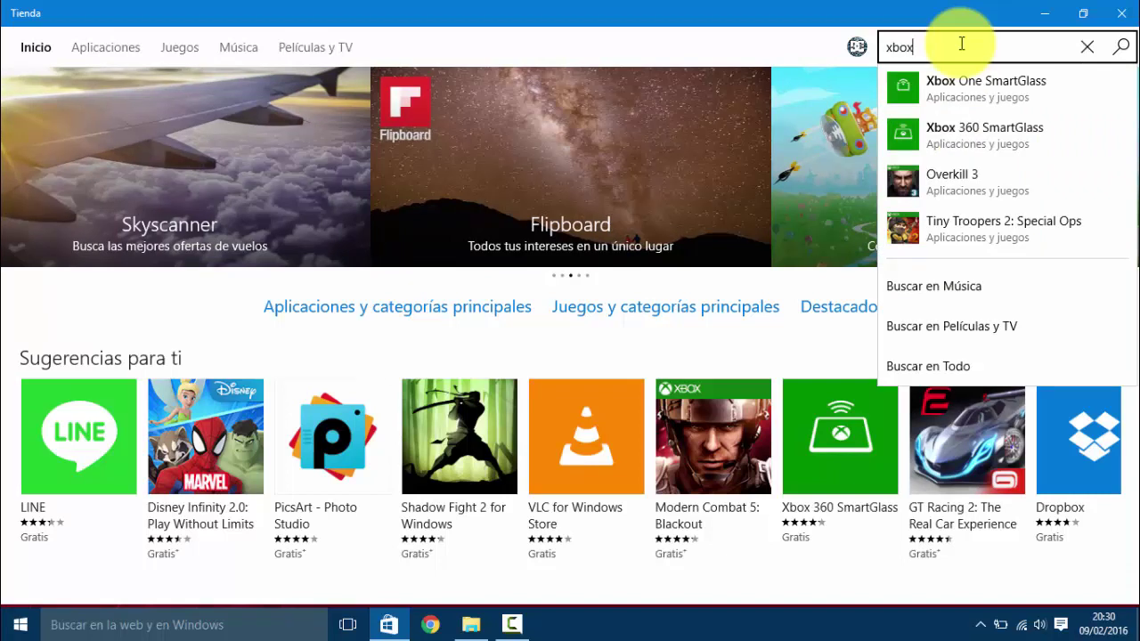
key(Return)
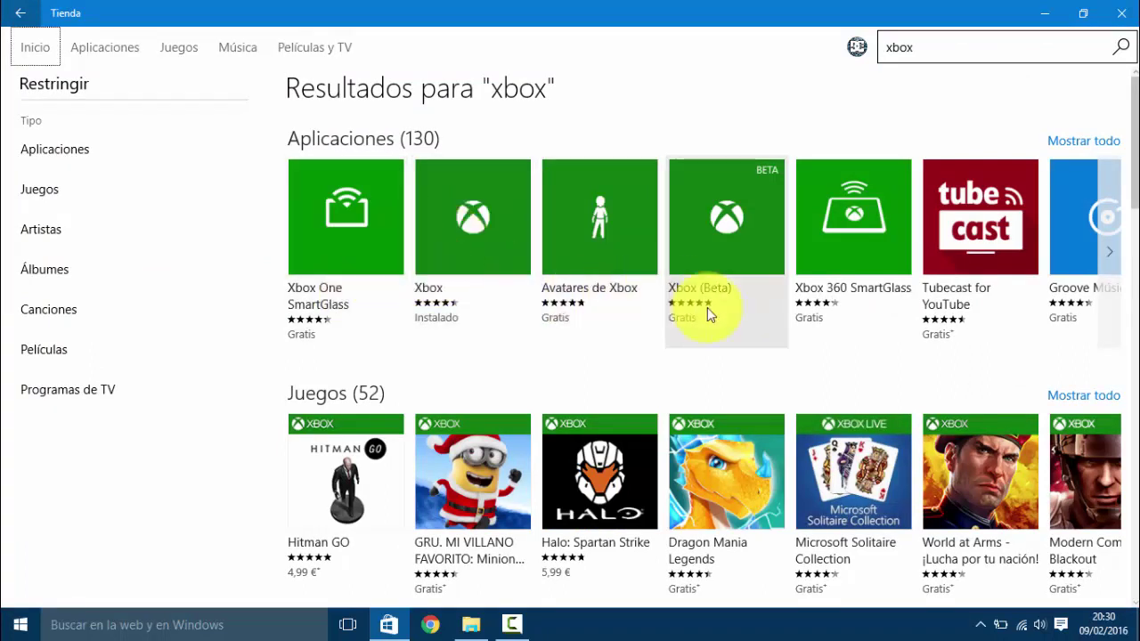
click(472, 222)
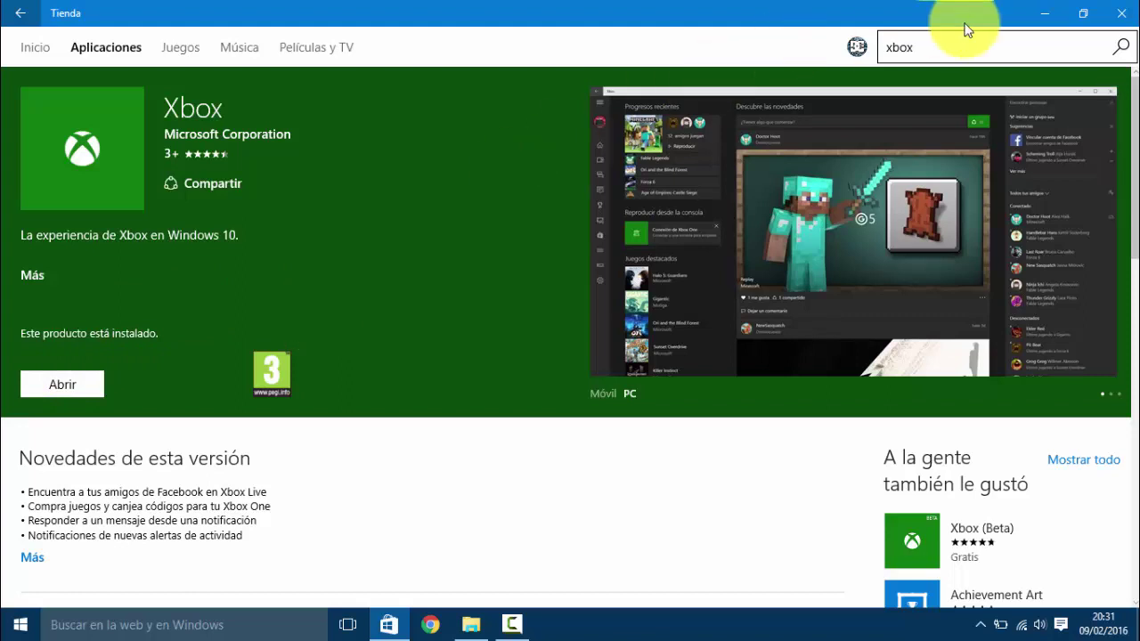
click(1119, 12)
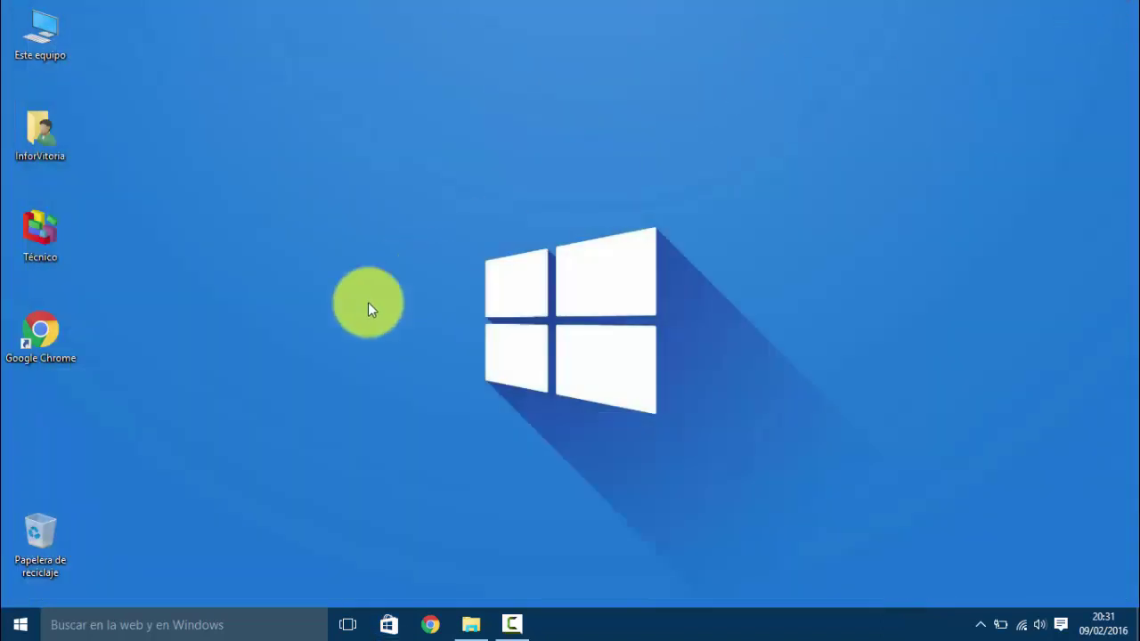
Step: Find the Xbox app with a Windows search for "xbox", launch it, and dismiss the game bar hint
click(25, 627)
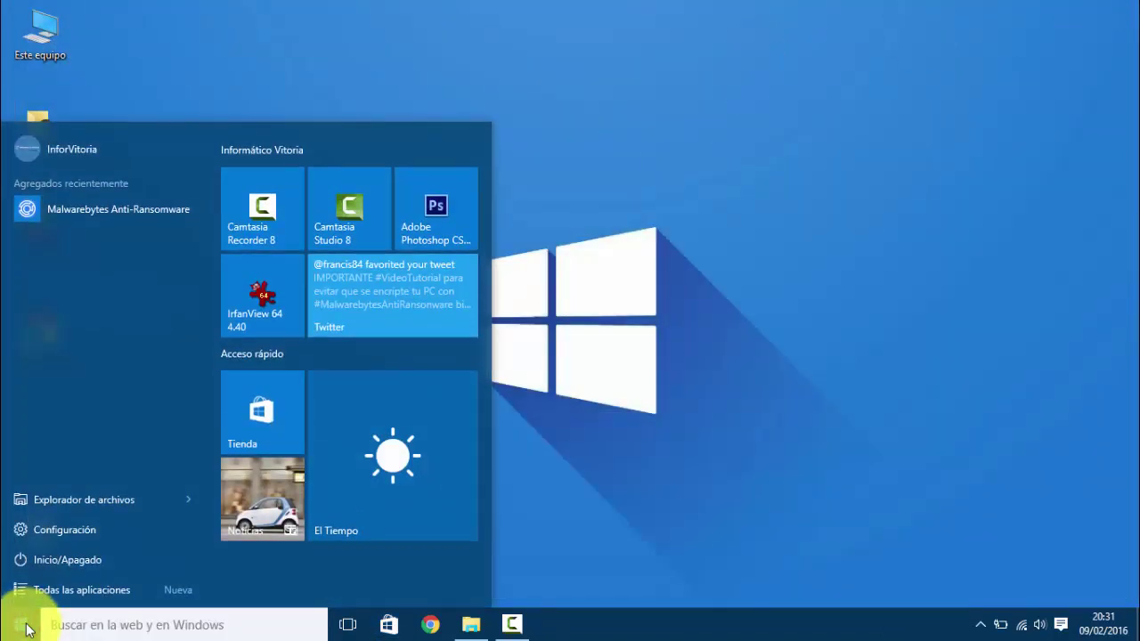
click(60, 588)
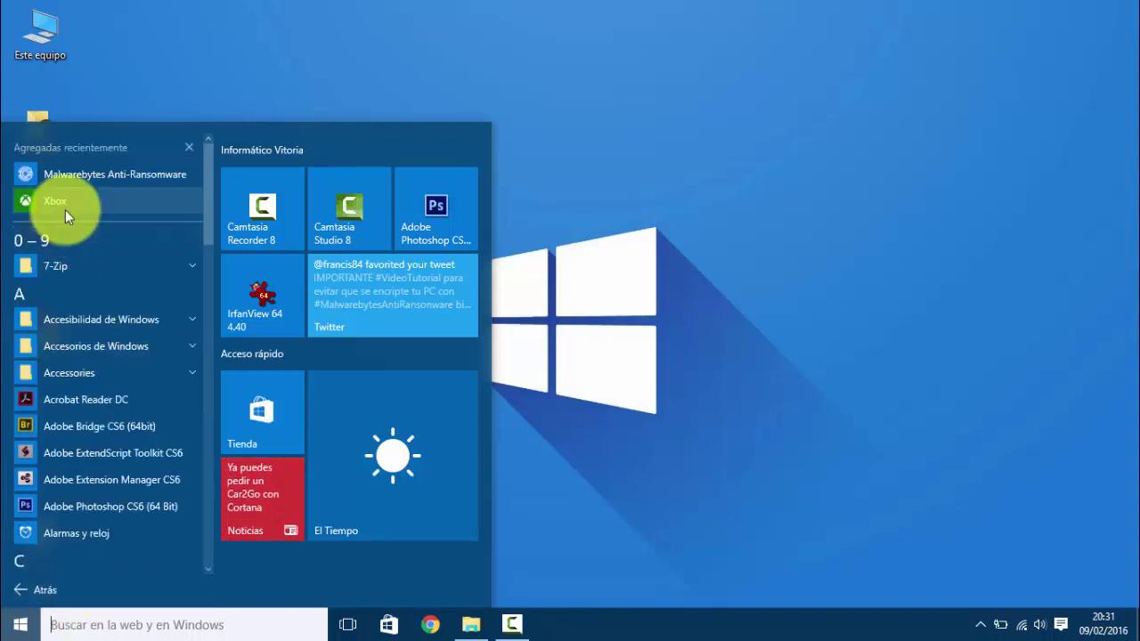
click(221, 620)
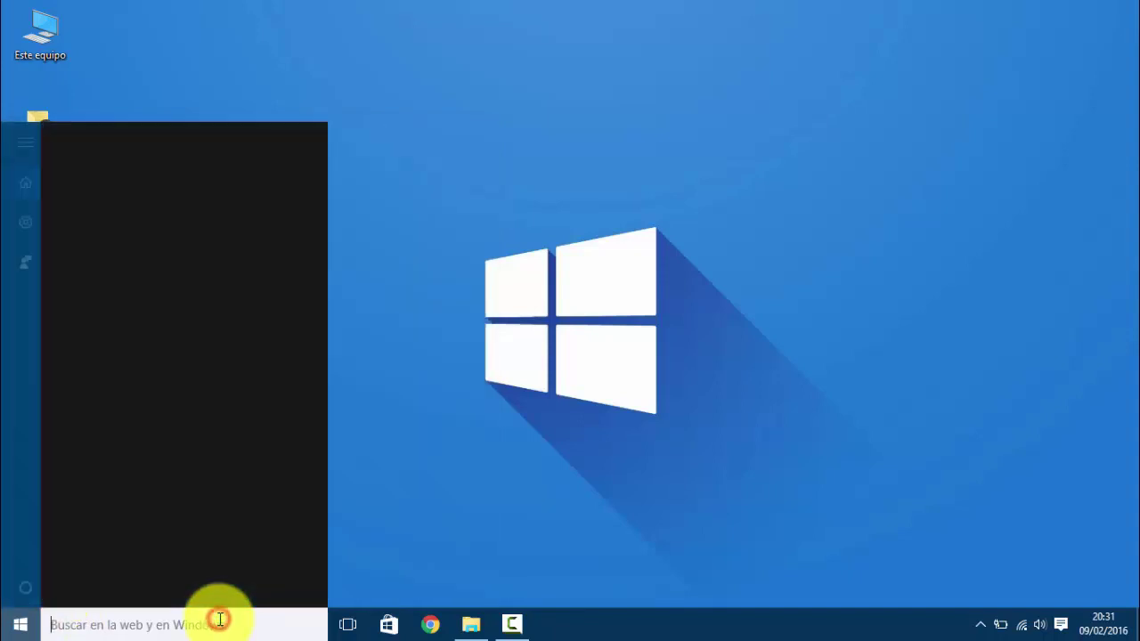
text(xbox)
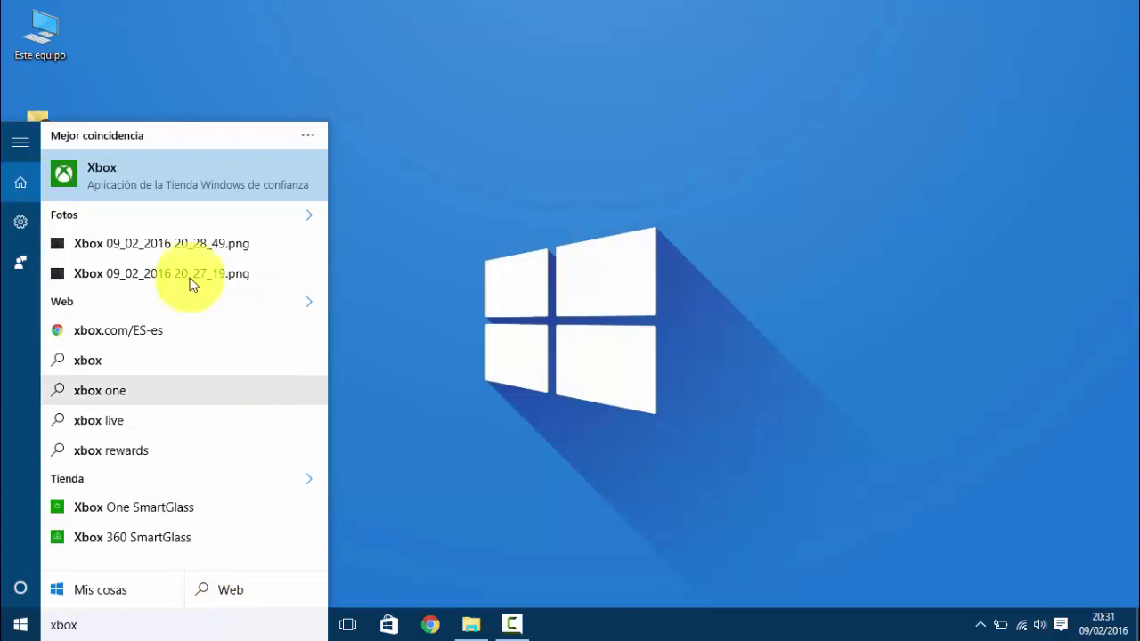
click(138, 172)
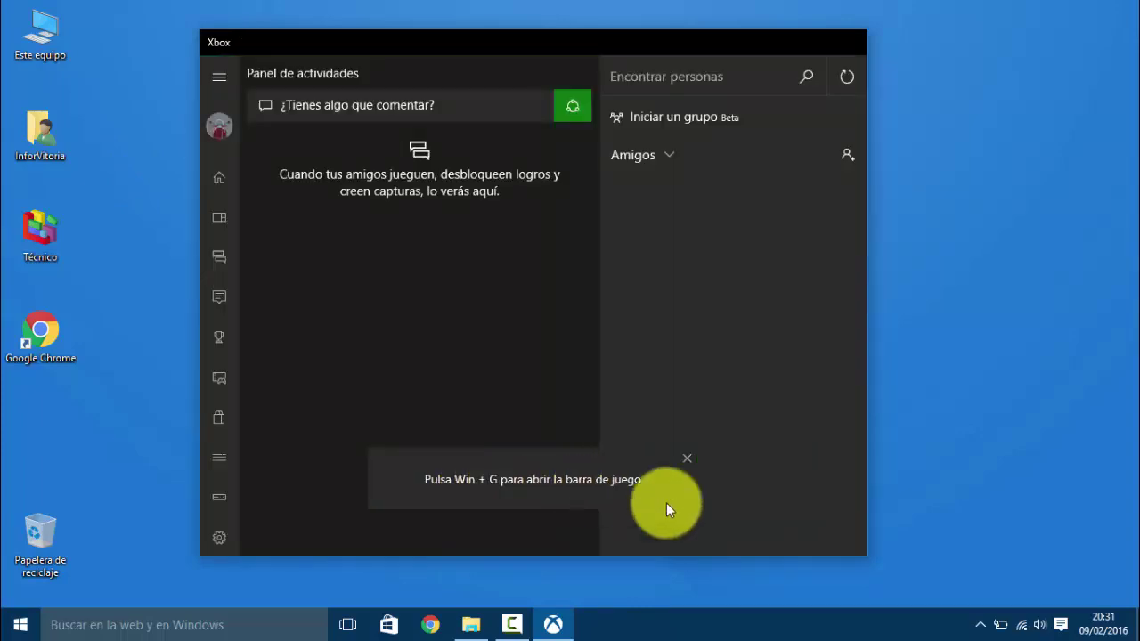
click(686, 458)
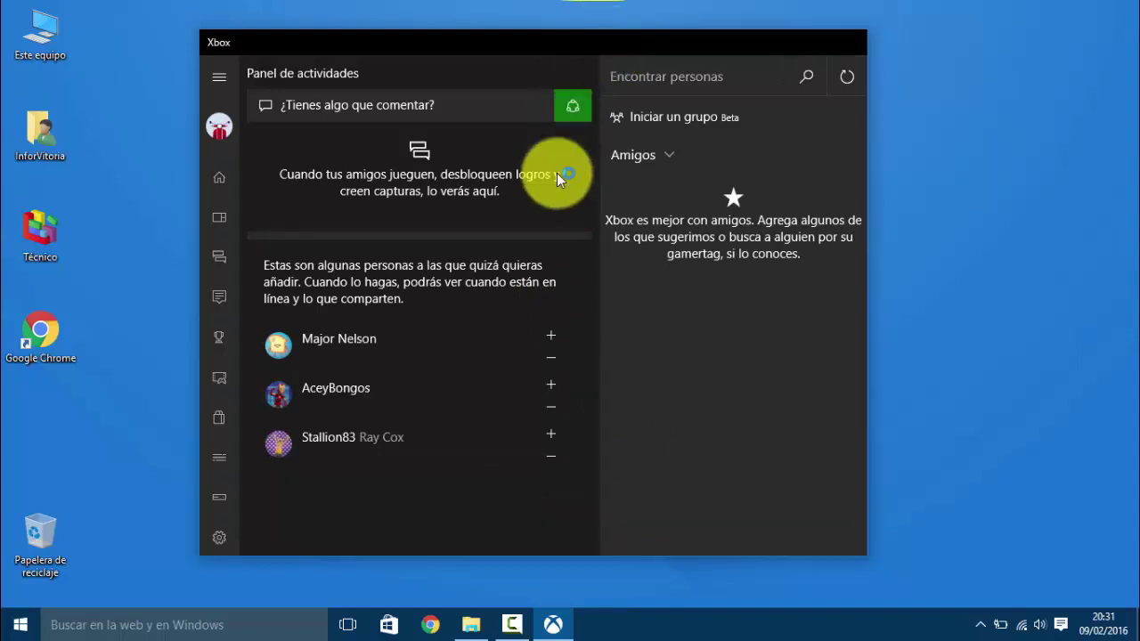
Step: Open the game bar over the Xbox app and try to record a clip
key(super+g)
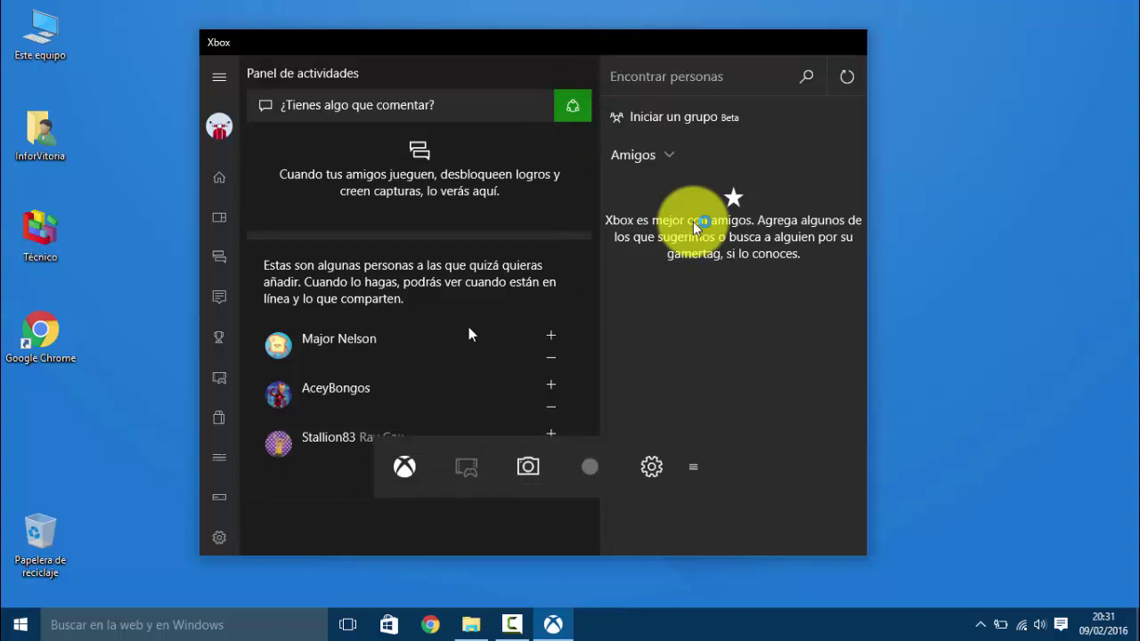
click(524, 380)
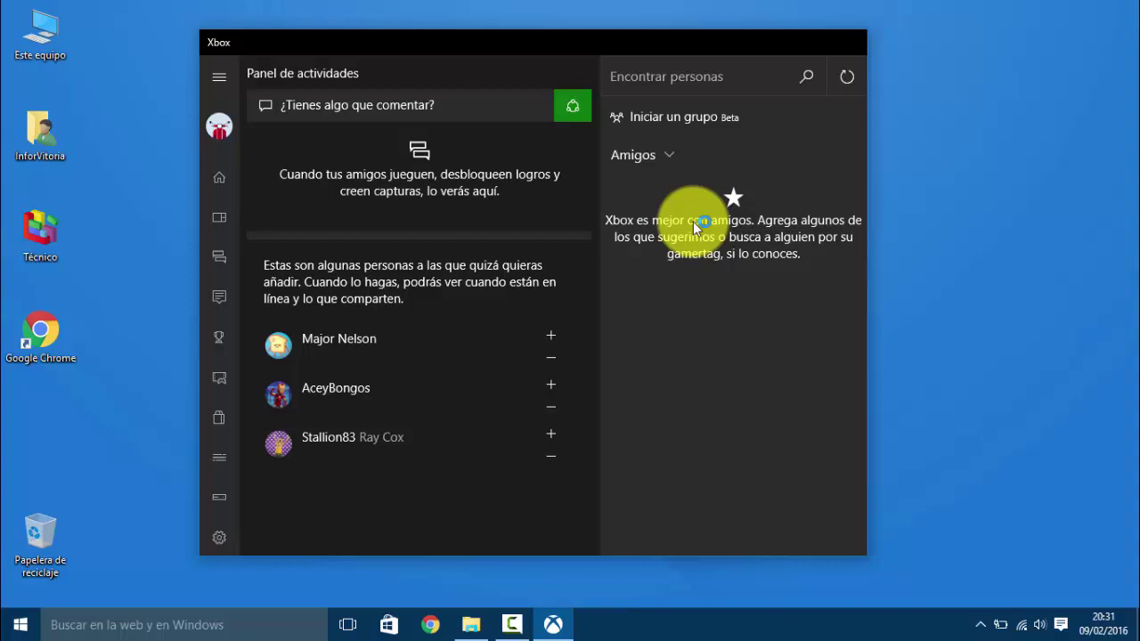
key(super+g)
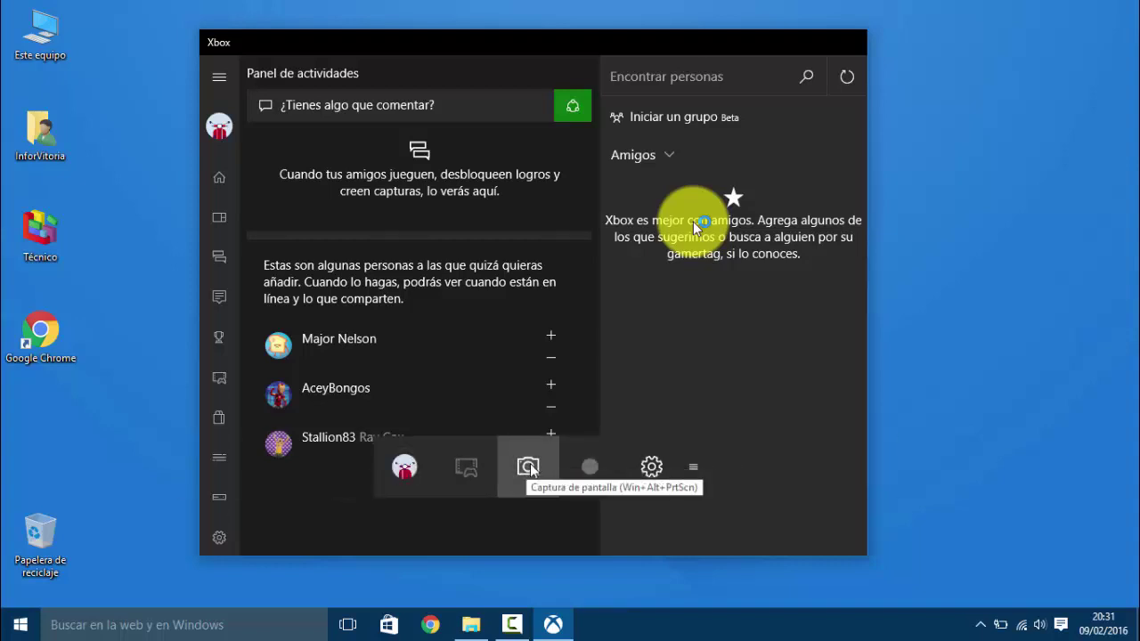
click(590, 472)
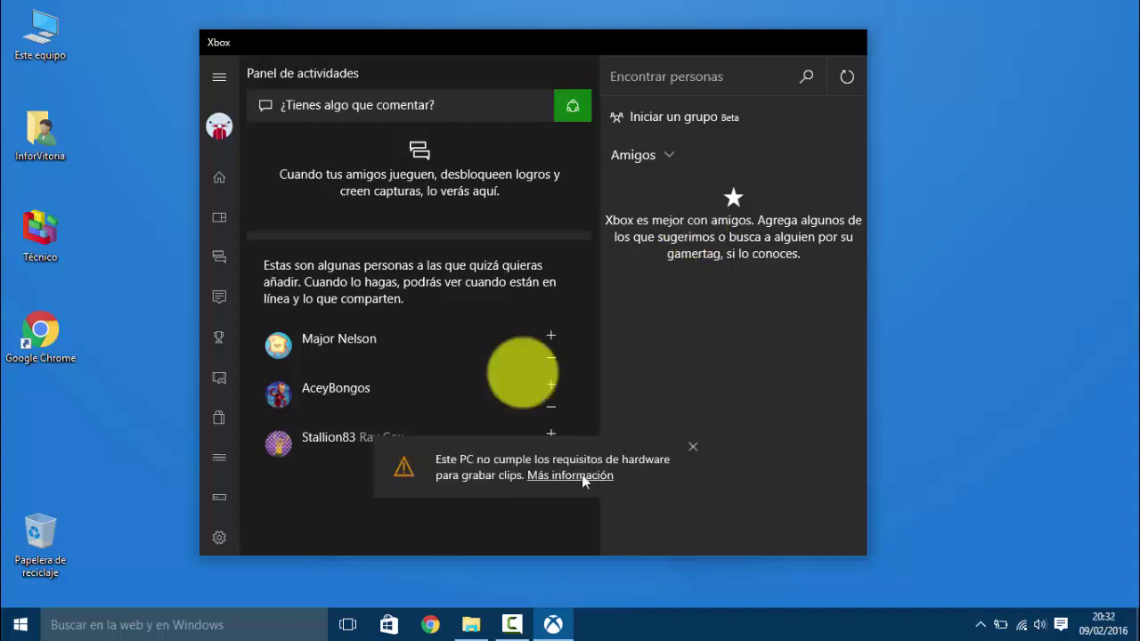
Step: Open the Xbox support page on Game DVR hardware requirements, highlight the supported AMD, NVIDIA and Intel video cards, and minimize the browser
click(567, 475)
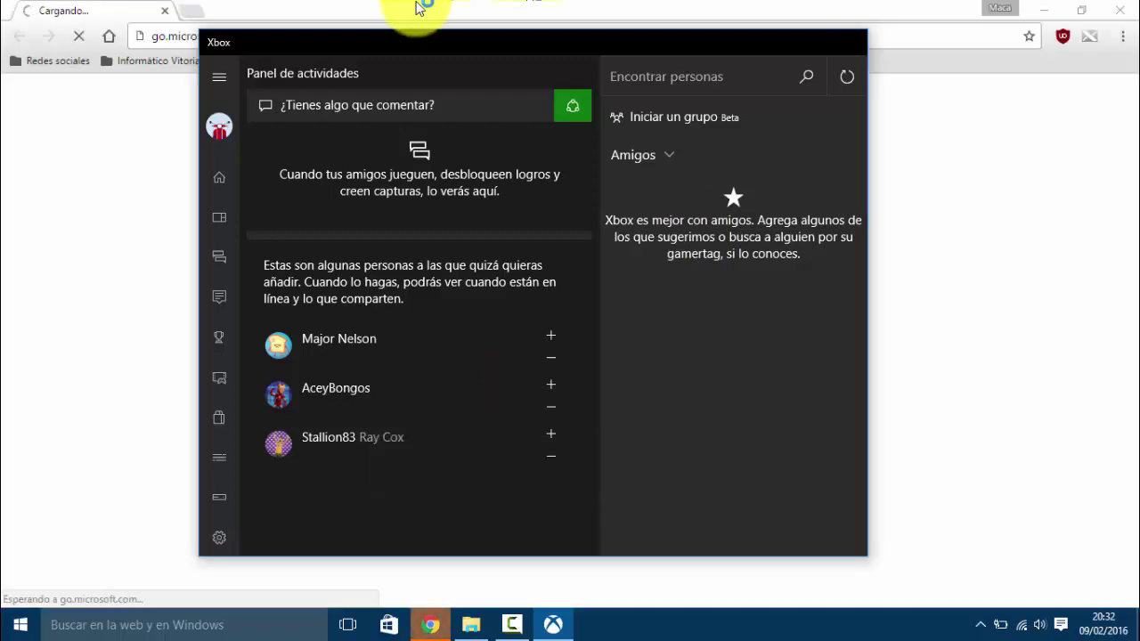
click(378, 7)
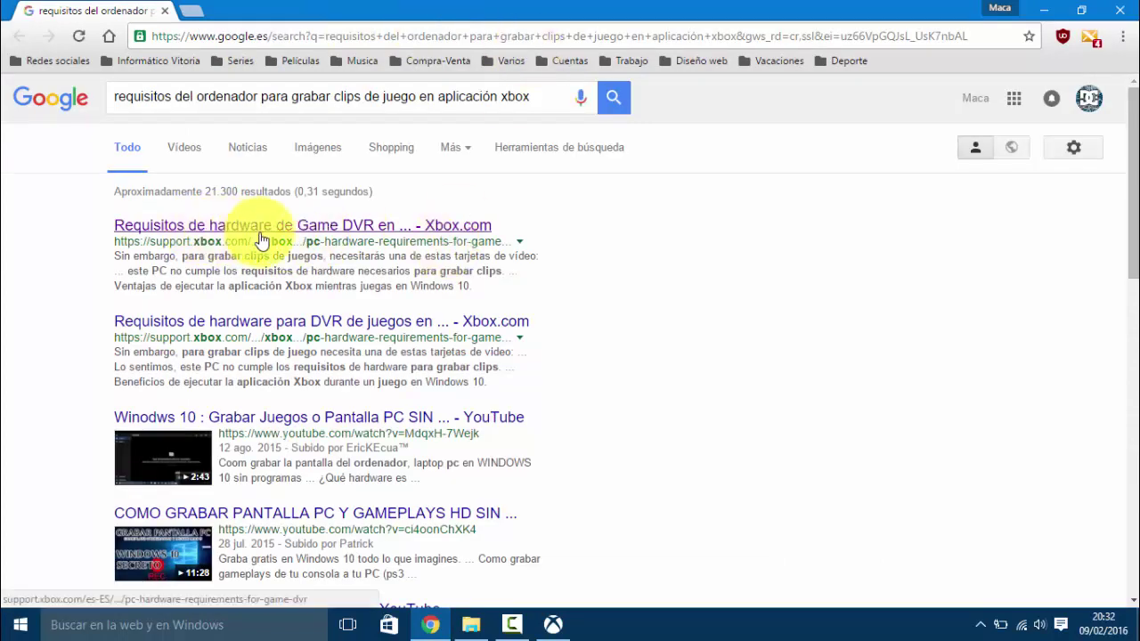
click(297, 233)
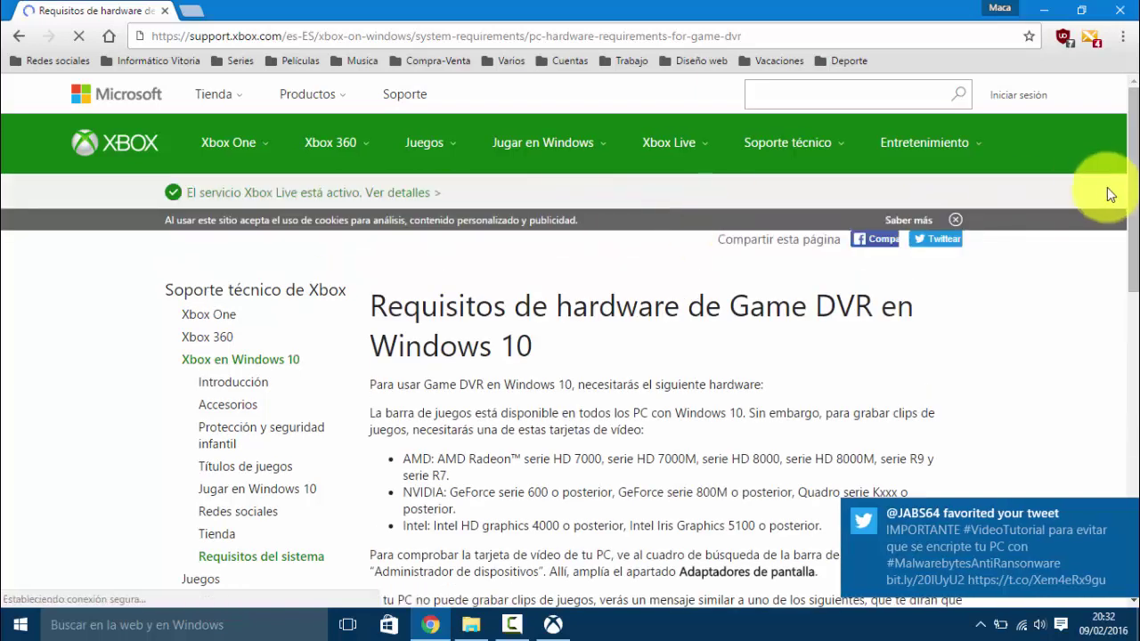
drag(1131, 160, 1131, 203)
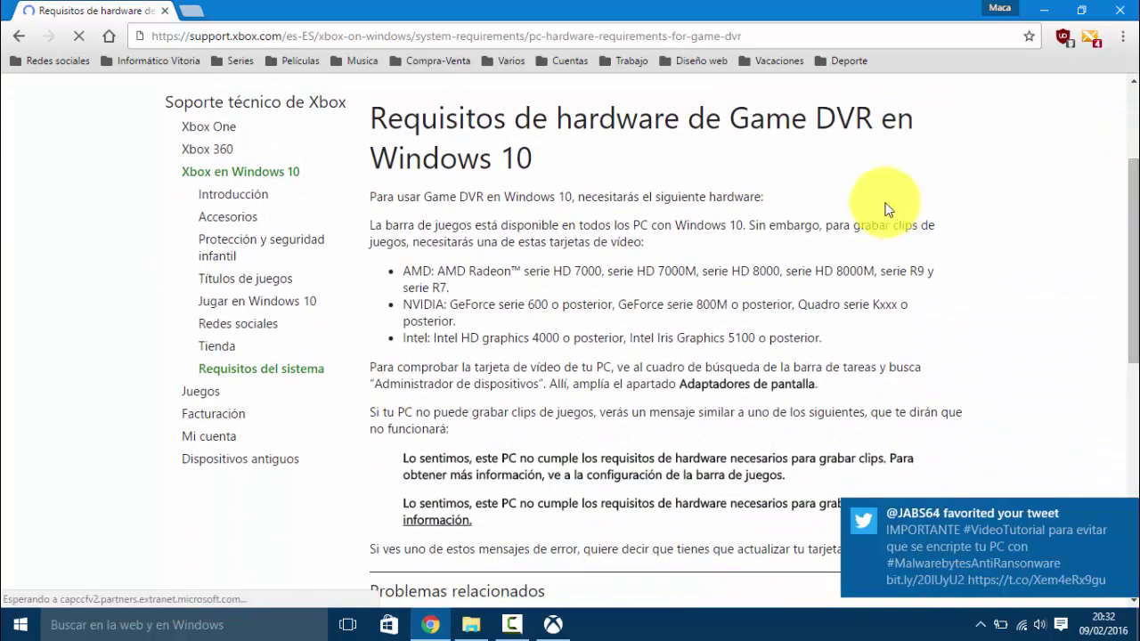
click(404, 269)
drag(490, 281, 847, 333)
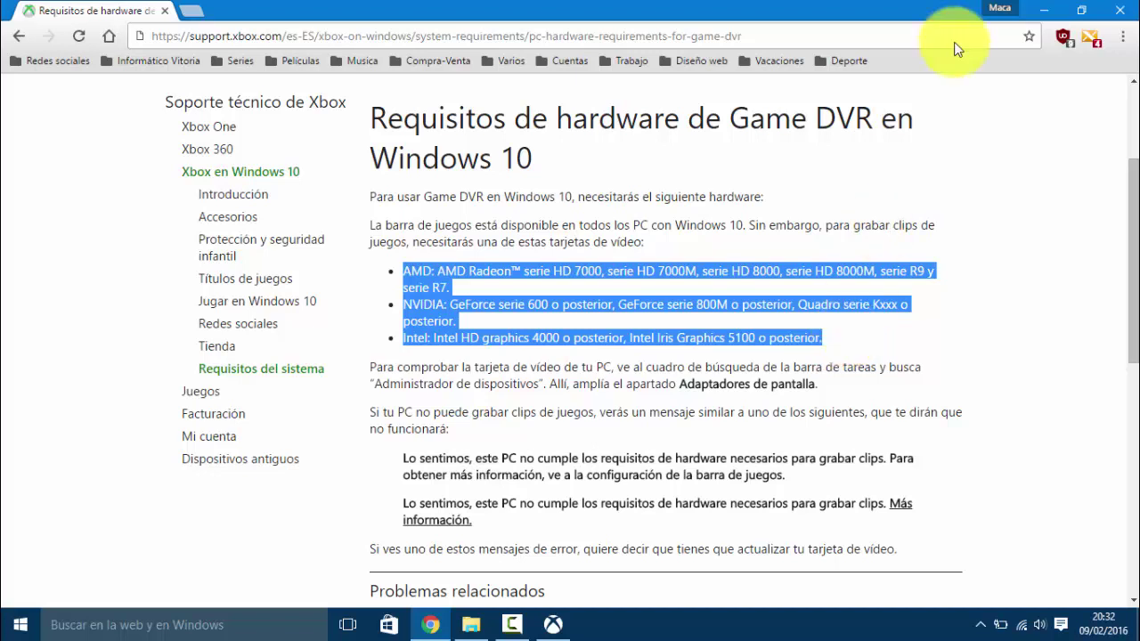
click(1033, 11)
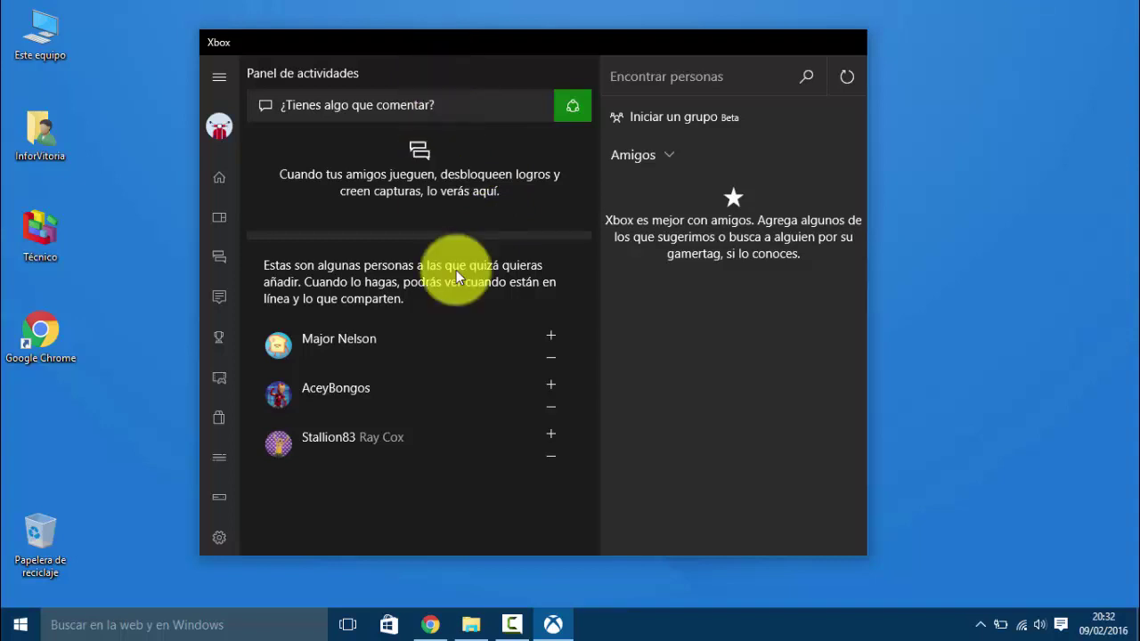
Step: Take a screenshot of the Xbox app with the game bar and open the newest capture in Game DVR
key(super+g)
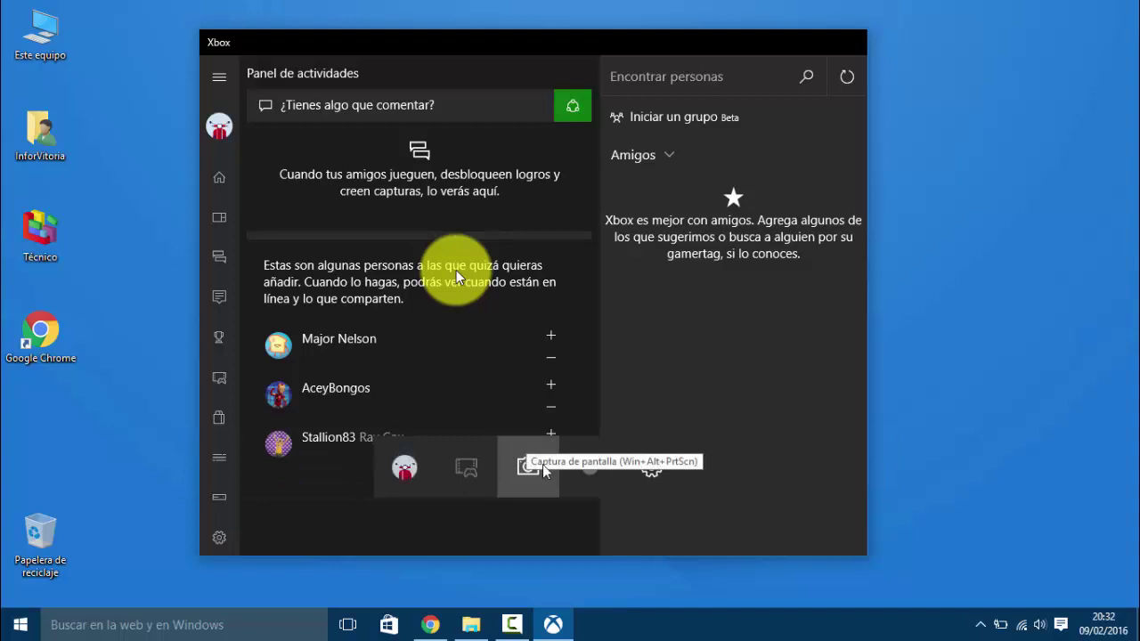
click(552, 443)
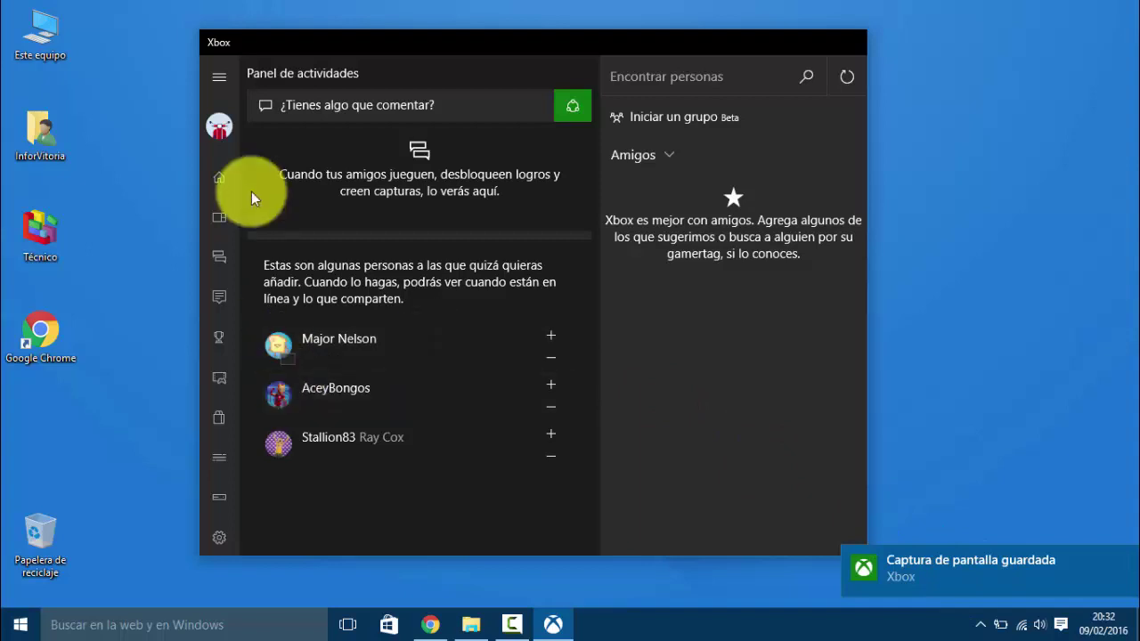
click(217, 378)
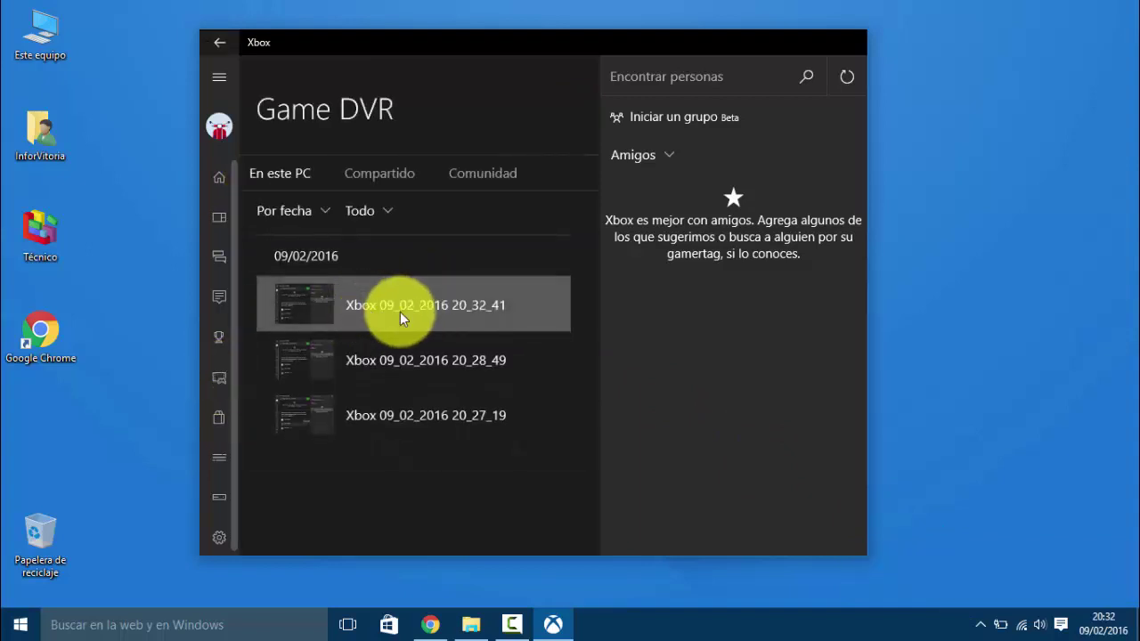
click(399, 313)
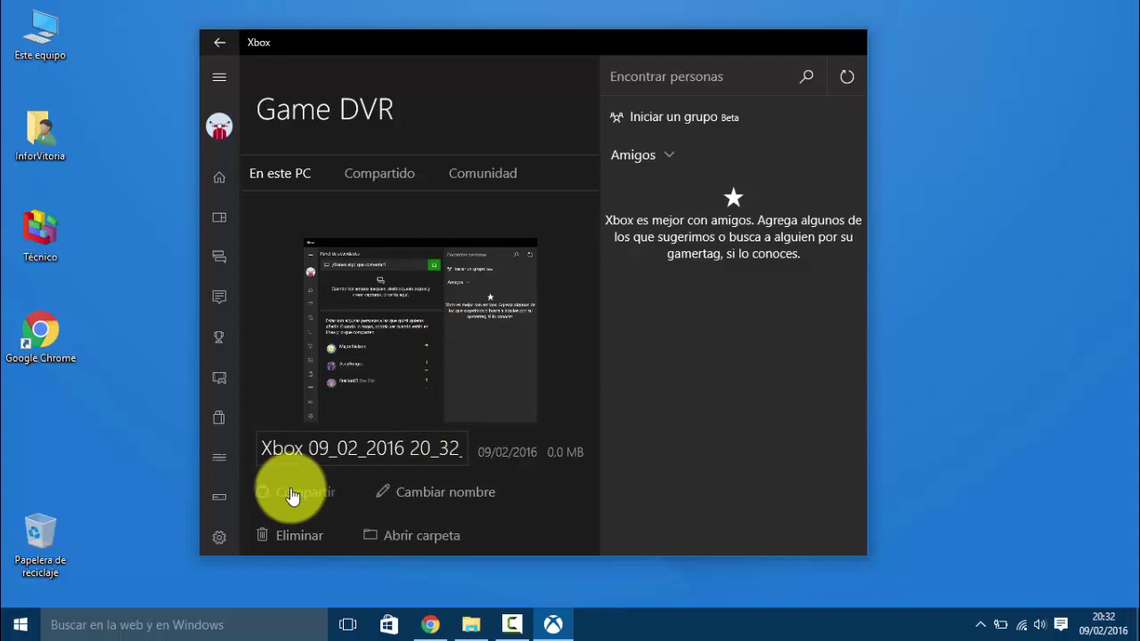
Step: Open the capture's folder, retrace its path from the user folder through Vídeos to Capturas, and view the first screenshot before closing the windows
click(423, 539)
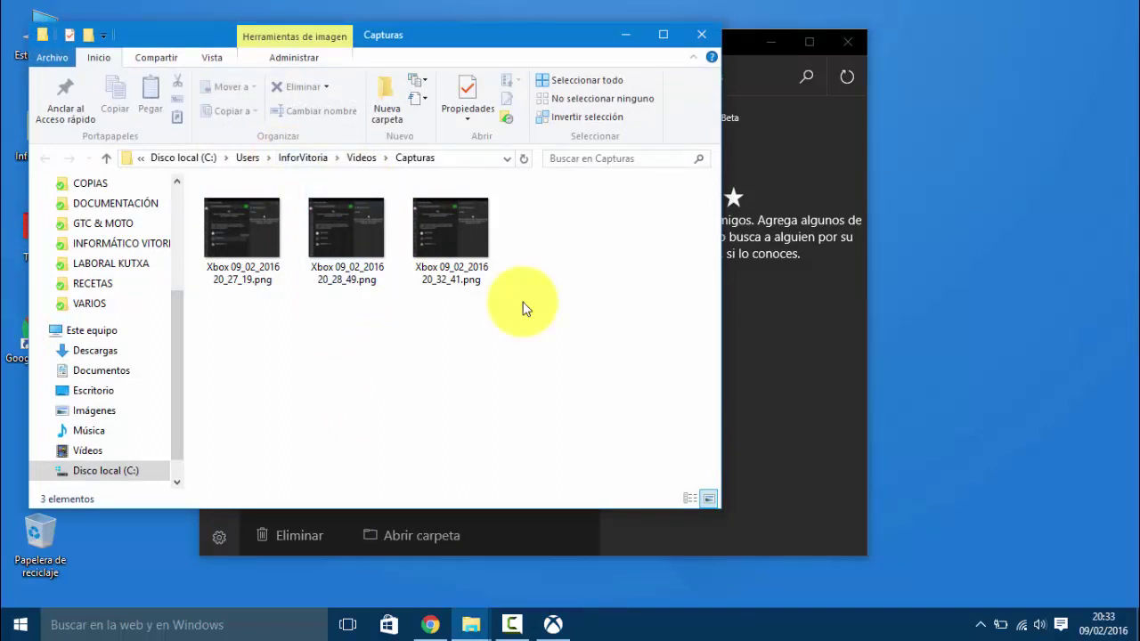
click(302, 157)
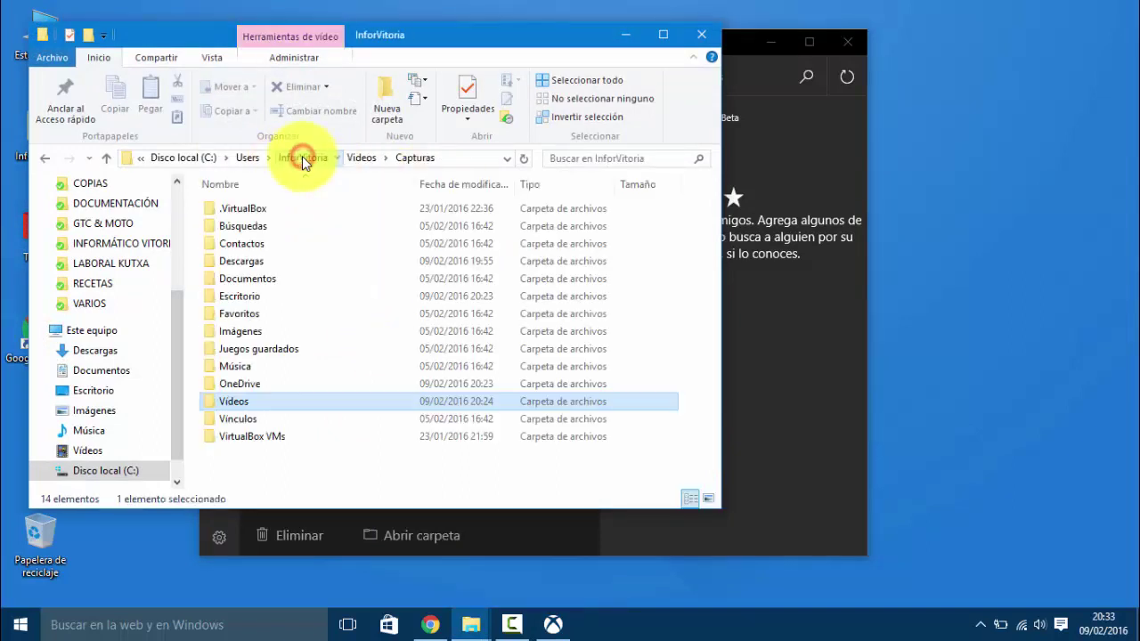
click(243, 402)
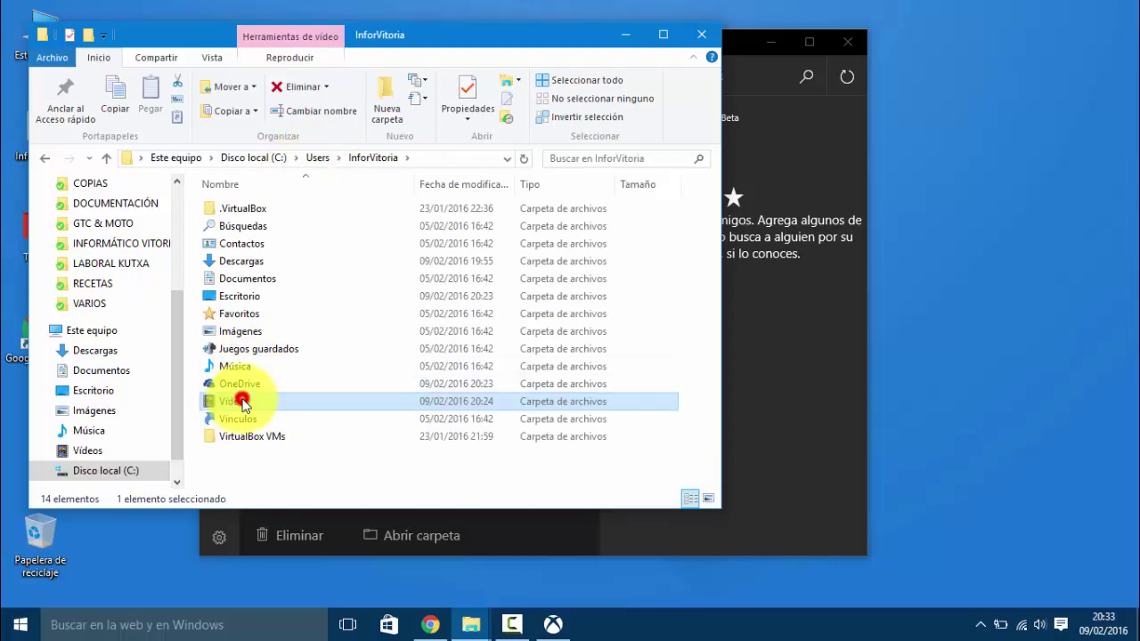
double_click(242, 402)
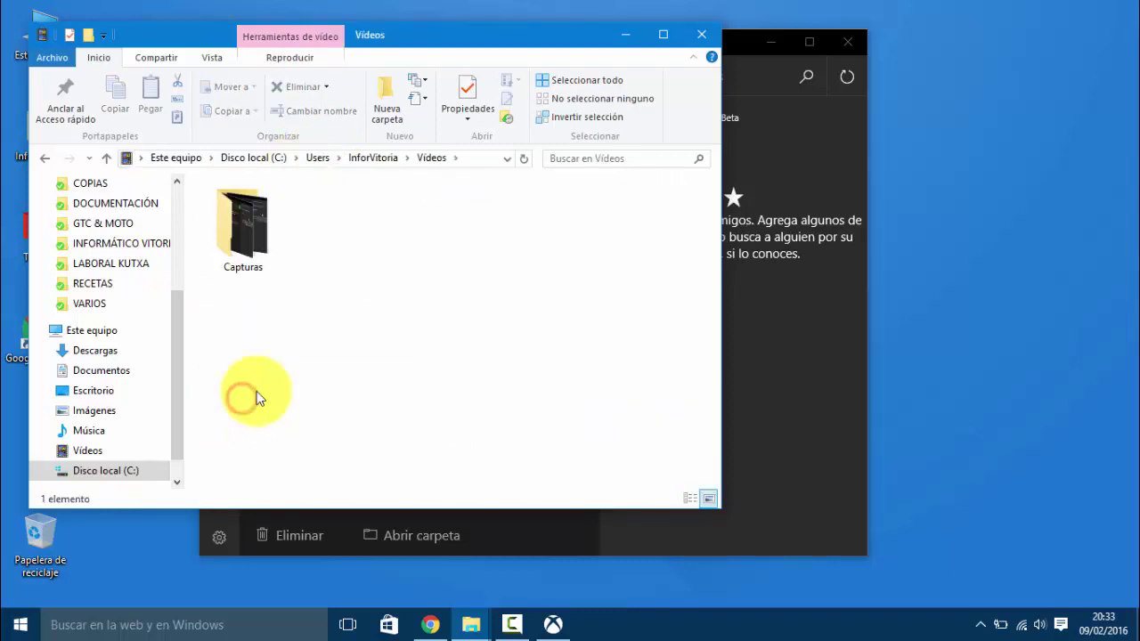
double_click(234, 206)
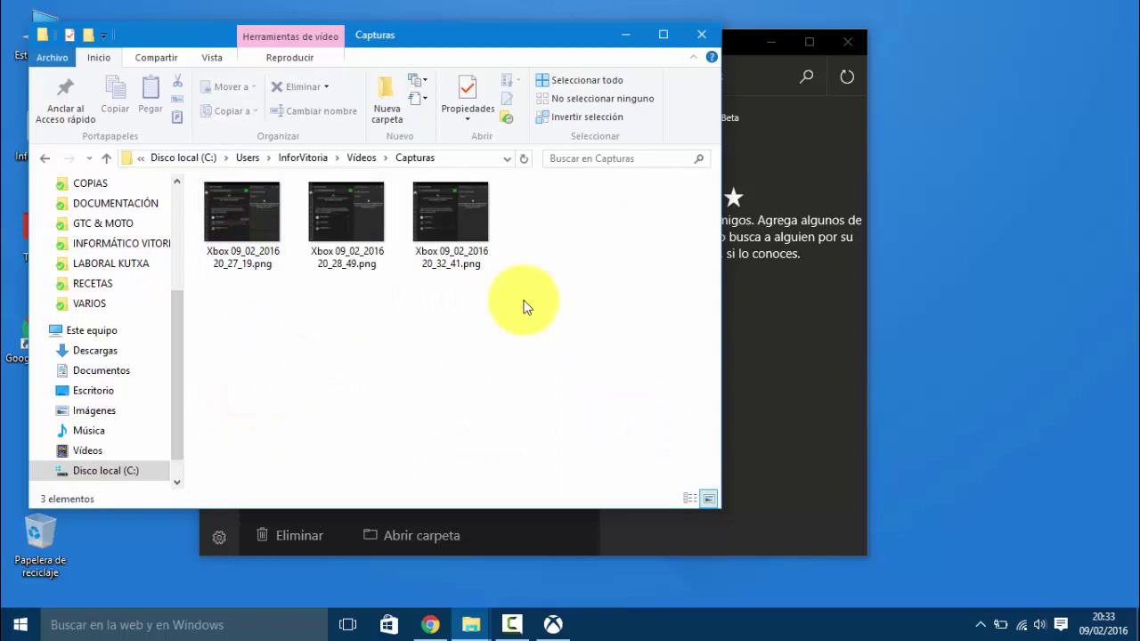
double_click(267, 233)
click(641, 14)
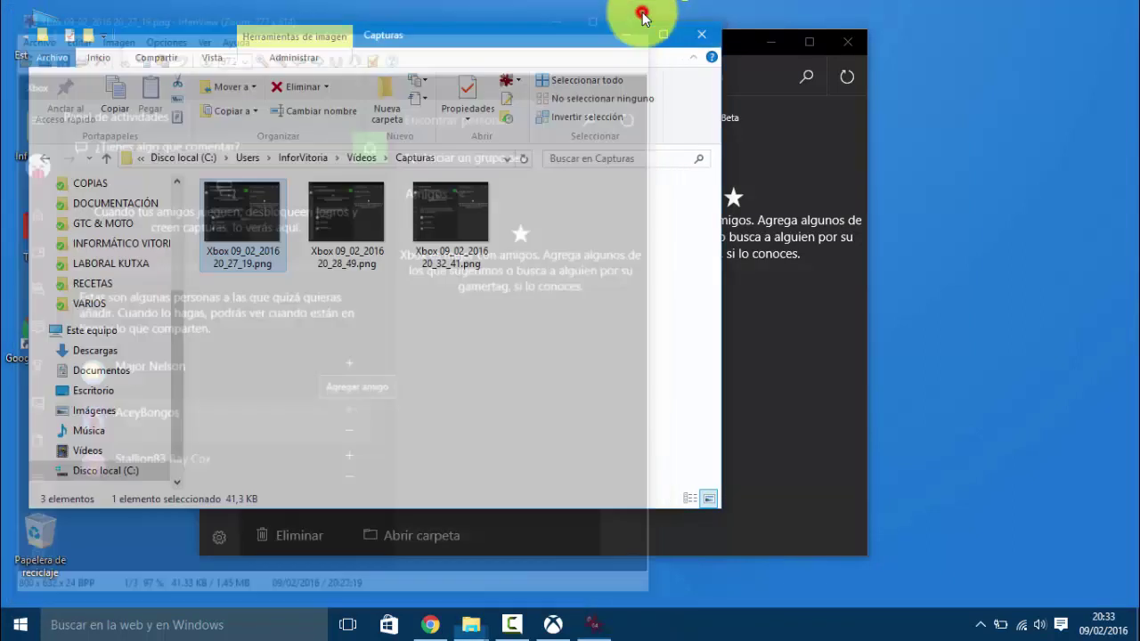
click(702, 34)
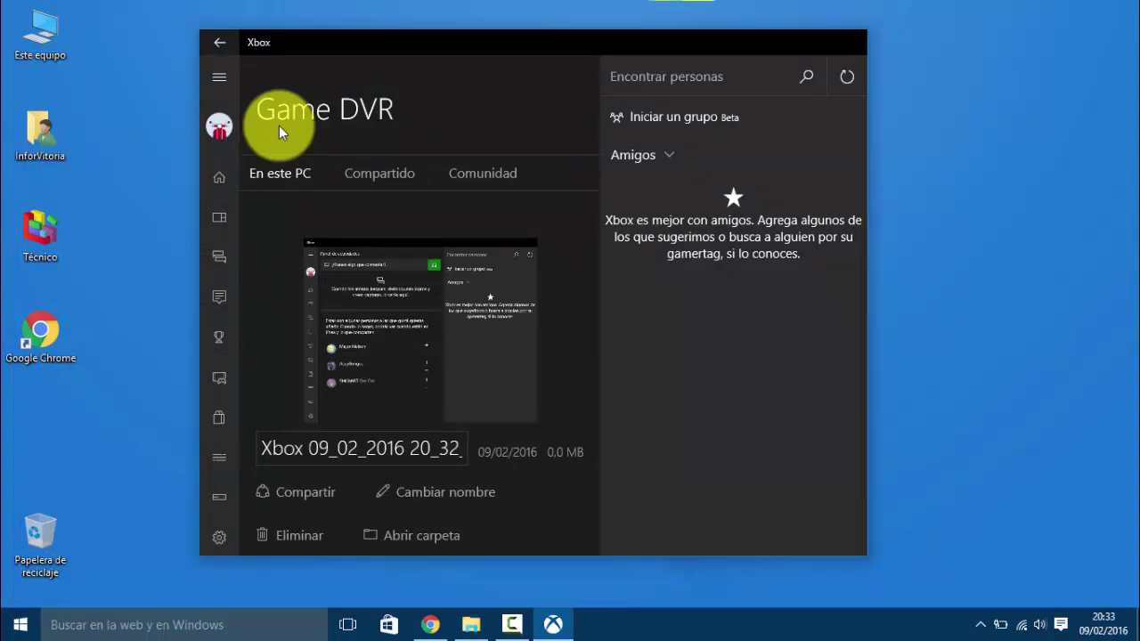
Step: Open the Game DVR settings of the Xbox app
click(212, 533)
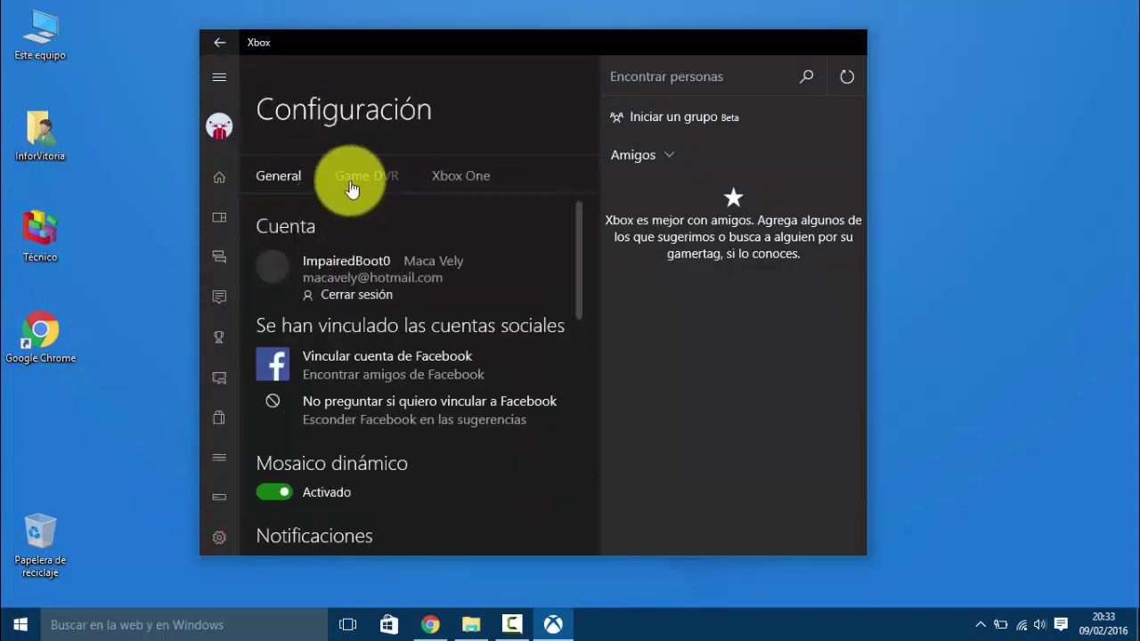
click(350, 182)
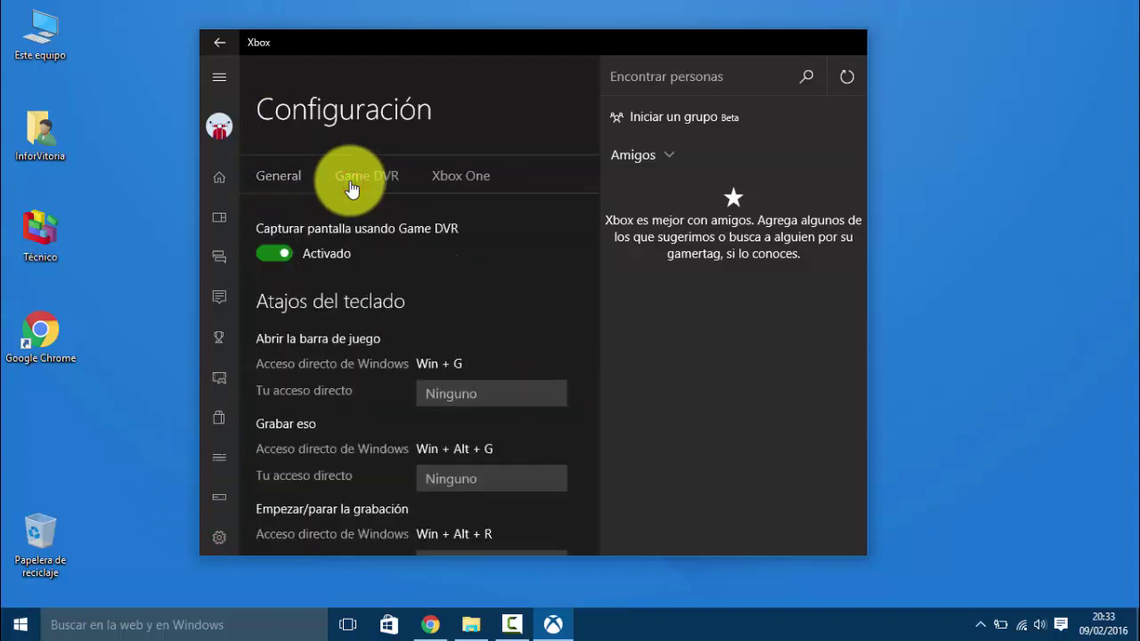
Step: Look through the Game DVR keyboard shortcuts, then return to the home page and reopen the app's settings to review the General options
scroll(496, 285, down, 3)
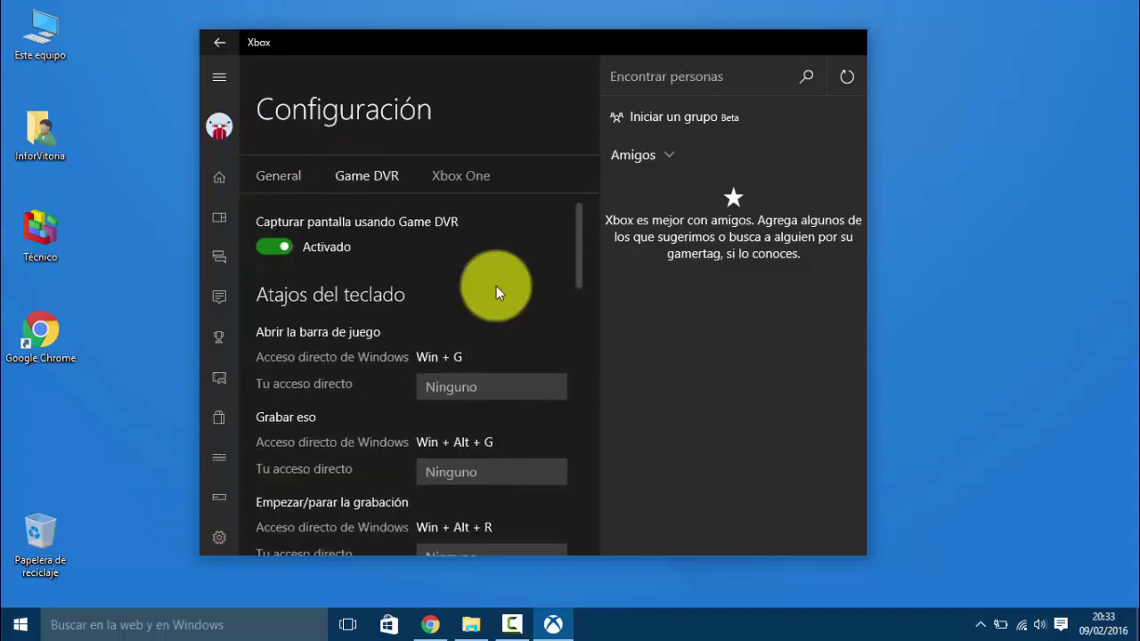
click(225, 180)
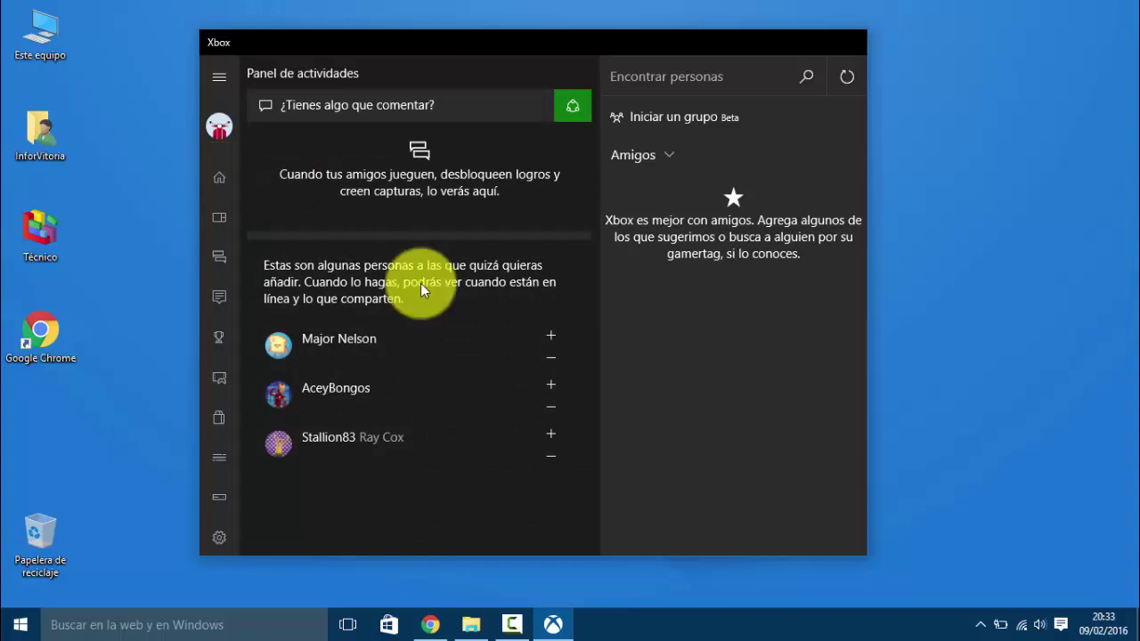
click(219, 537)
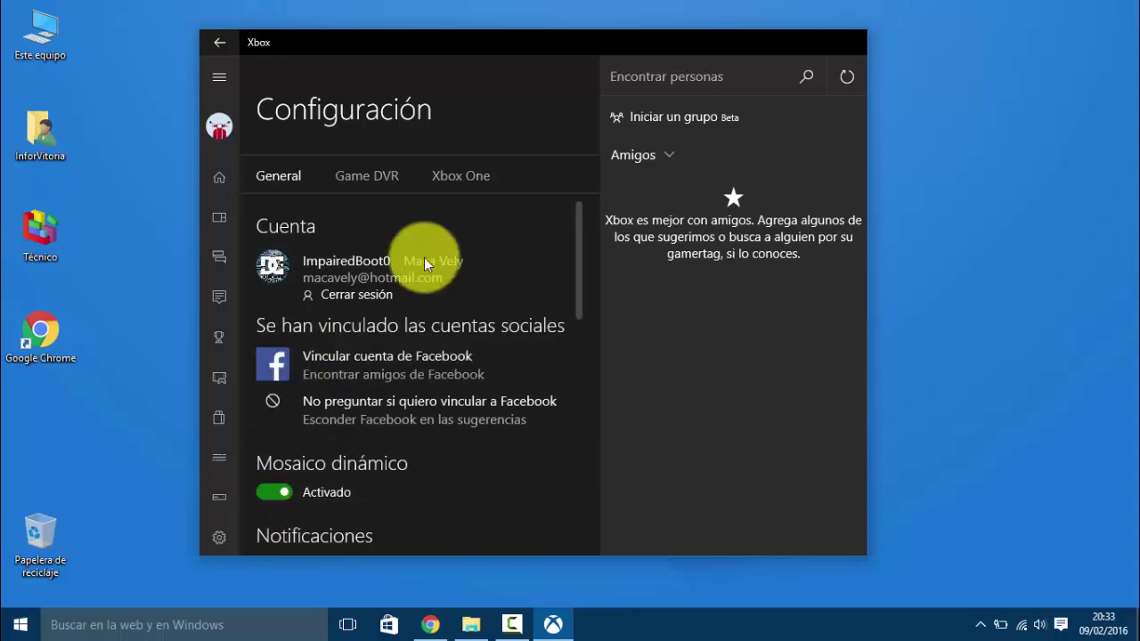
scroll(423, 261, down, 1)
scroll(425, 262, up, 2)
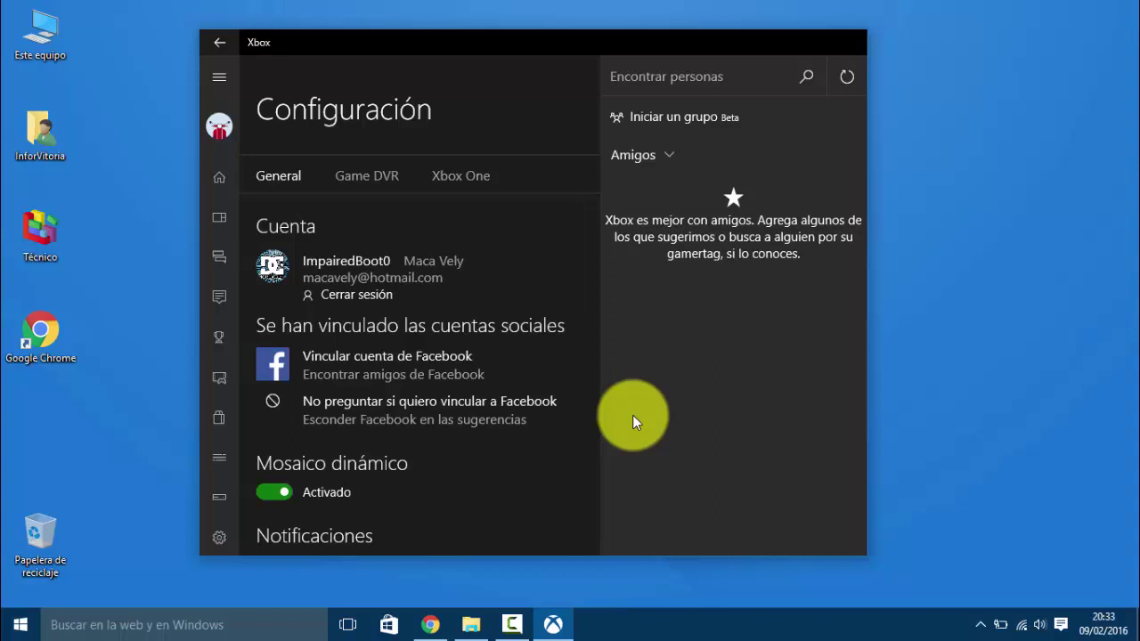
Step: Open the game bar's own settings over the Xbox app, review the General and Audio options, and close both the settings and the bar
key(super+g)
click(651, 466)
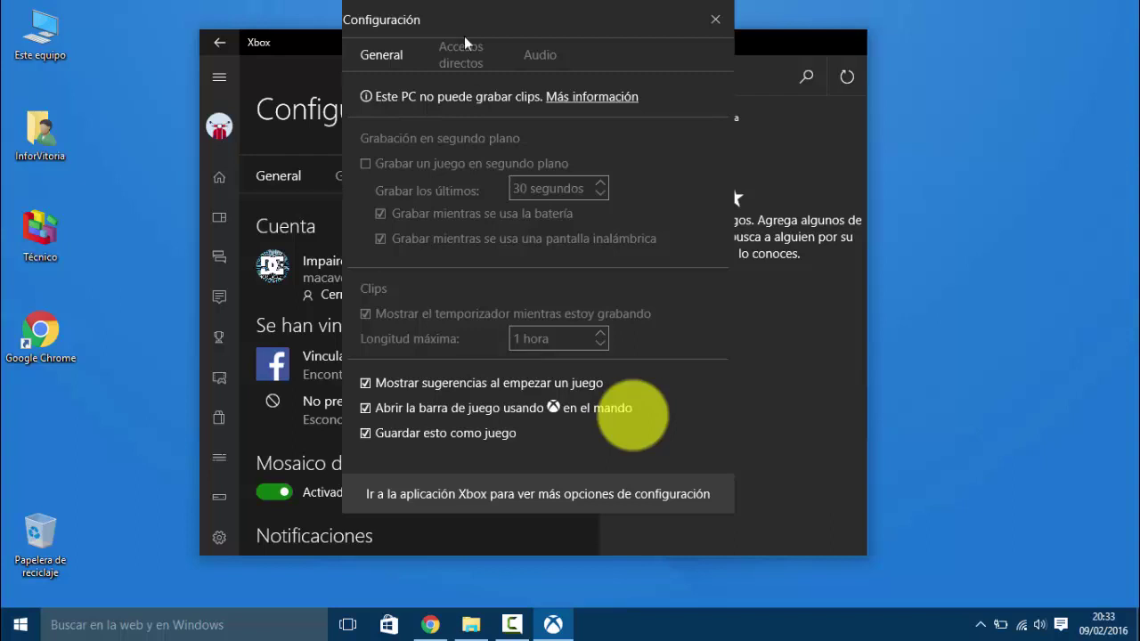
click(540, 55)
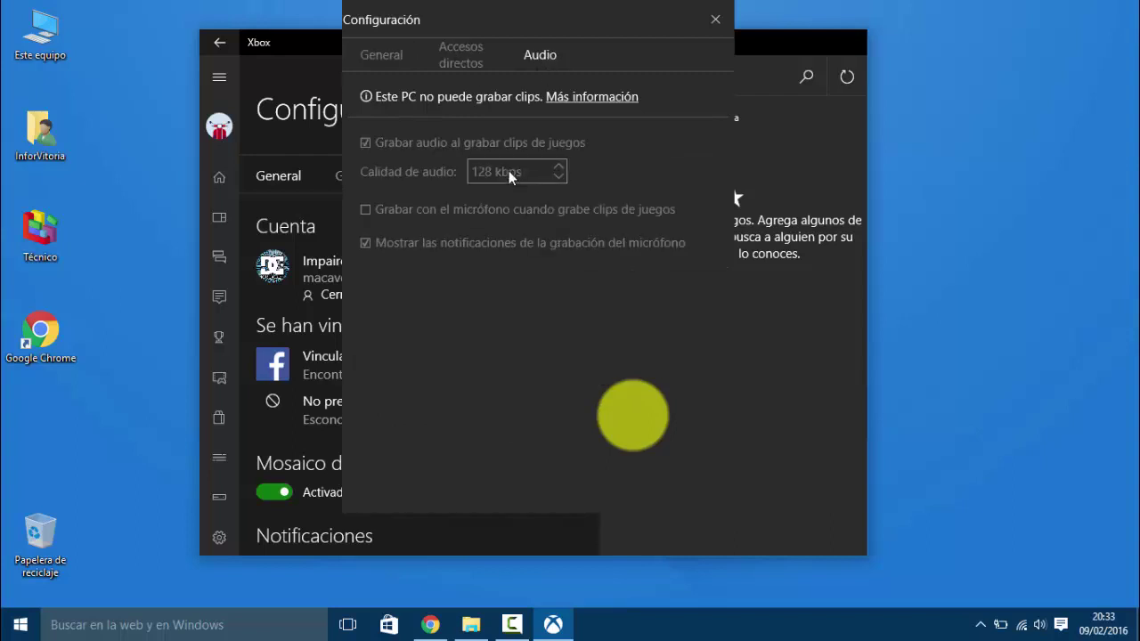
click(717, 21)
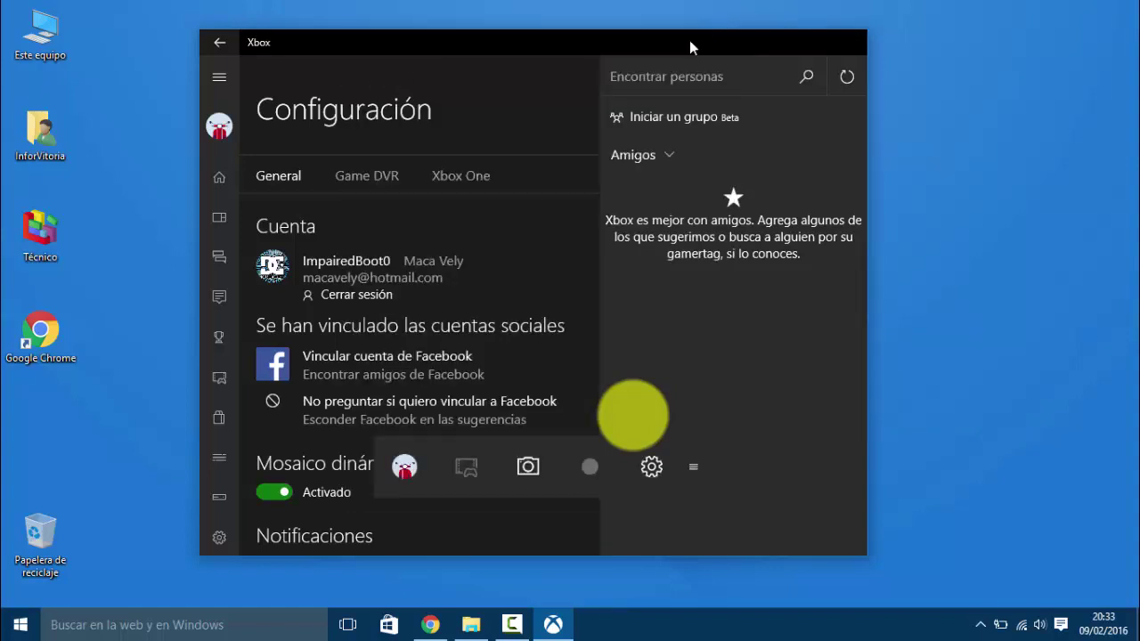
click(894, 57)
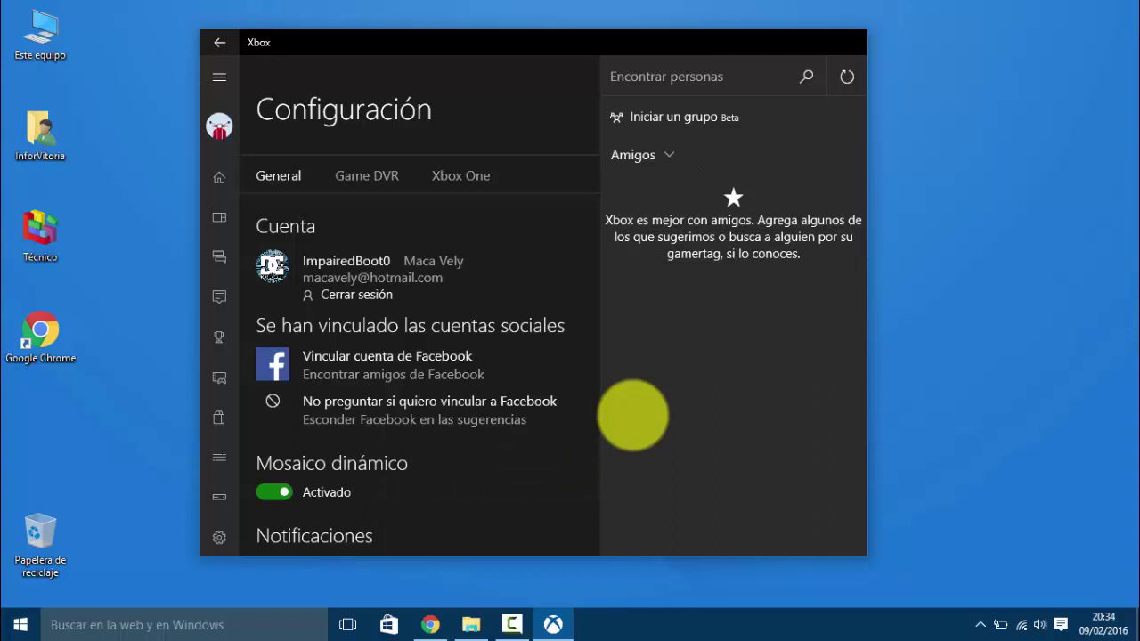